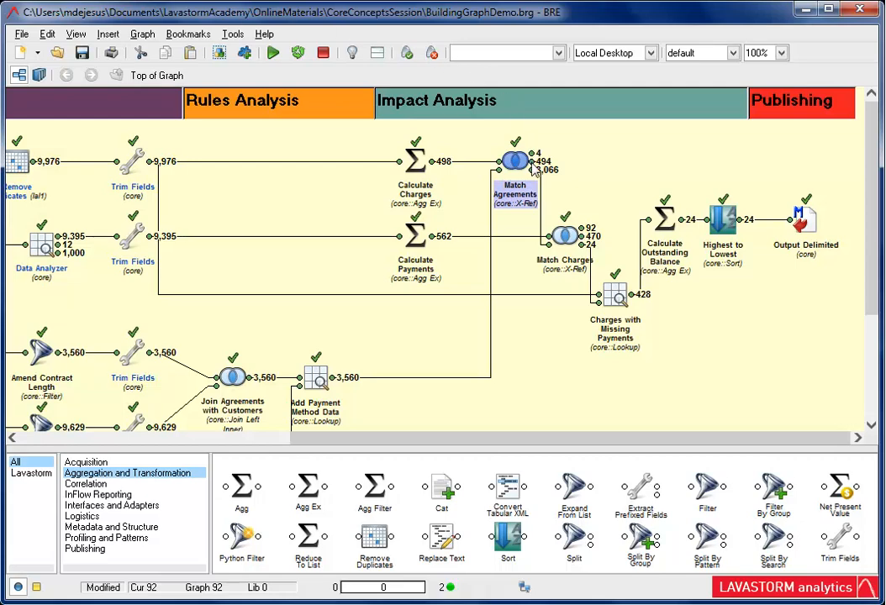
Step: Examine the Payment_Method and PaymentType columns in the middle output of the Match Agreements node
left_click(532, 163)
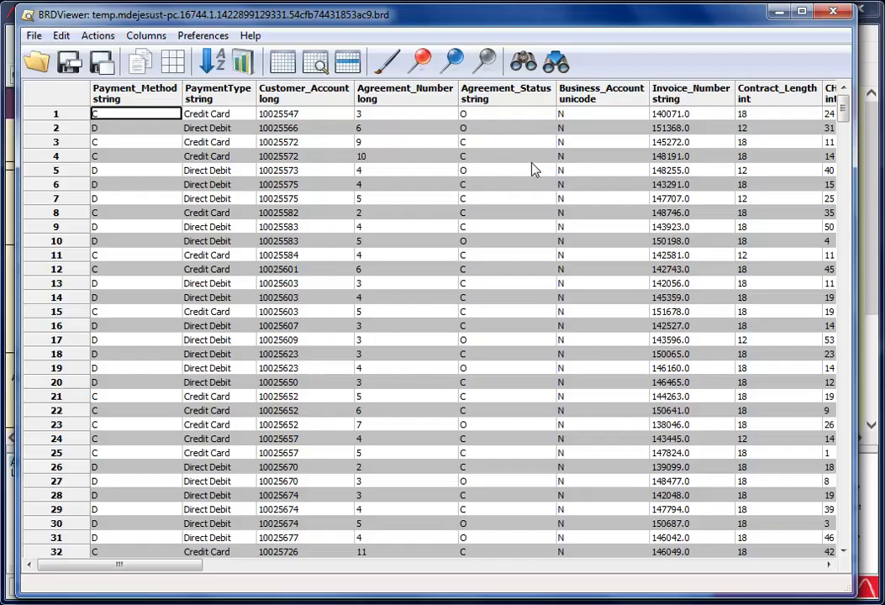
left_click(151, 103)
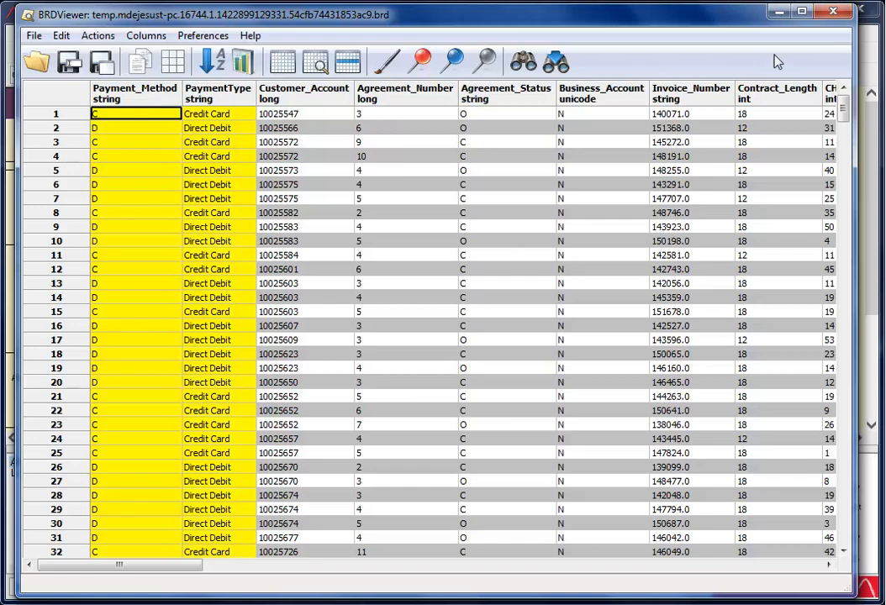
left_click(833, 12)
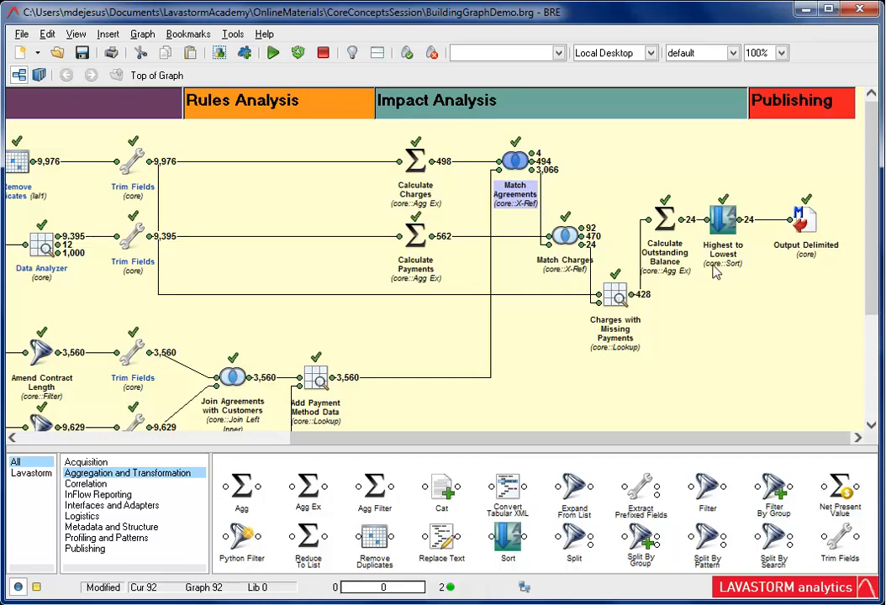
Step: Add a Filter node after Match Agreements and script `override emit Payment_Method + "-" + PaymentType as Payment_Method` below its `emit *` line
double_click(706, 487)
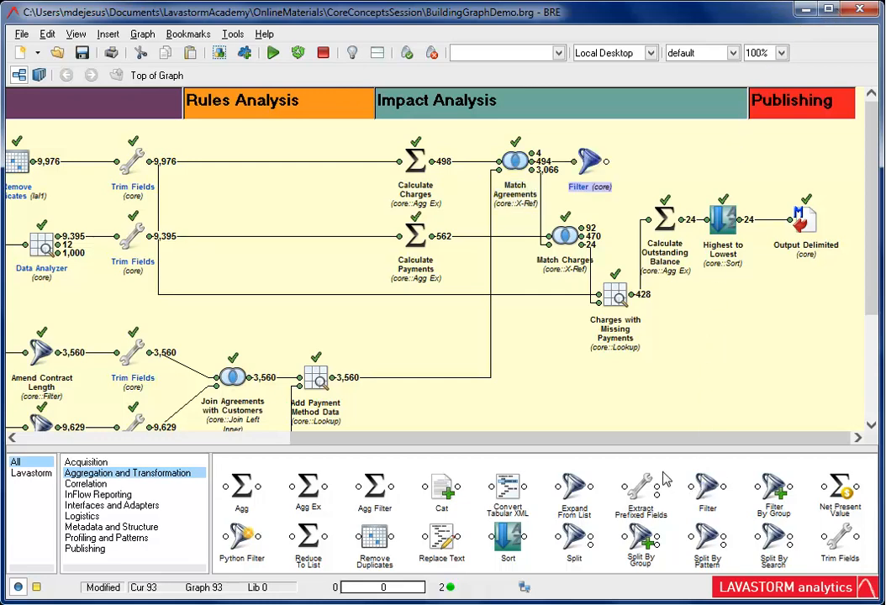
double_click(592, 159)
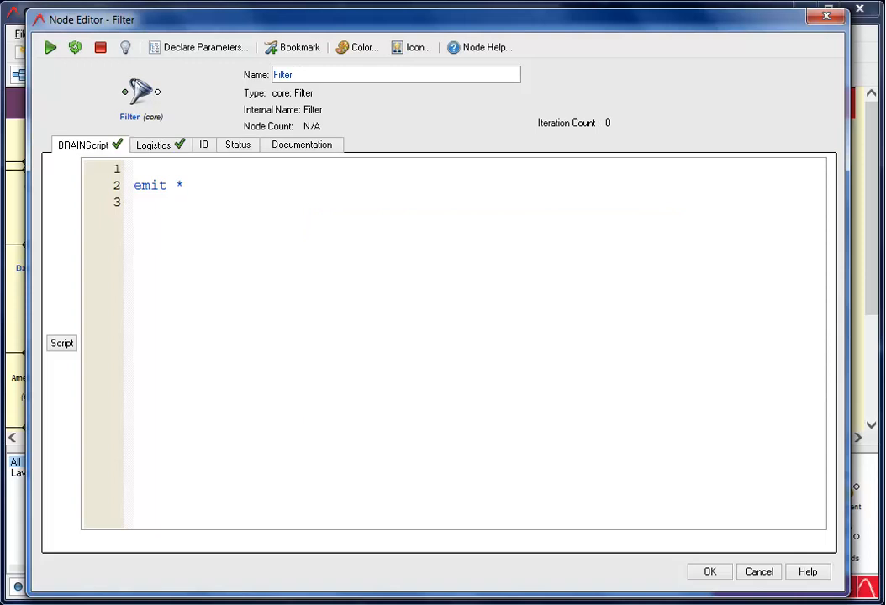
type("o")
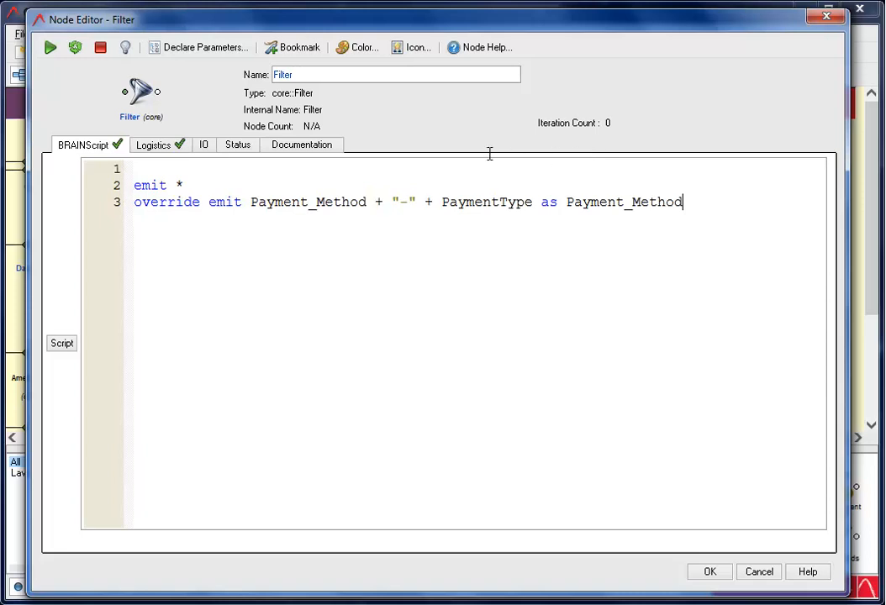
Step: Rename the new filter node as Combine Payment Fields and run it
double_click(308, 75)
type("Combine Payment Fields")
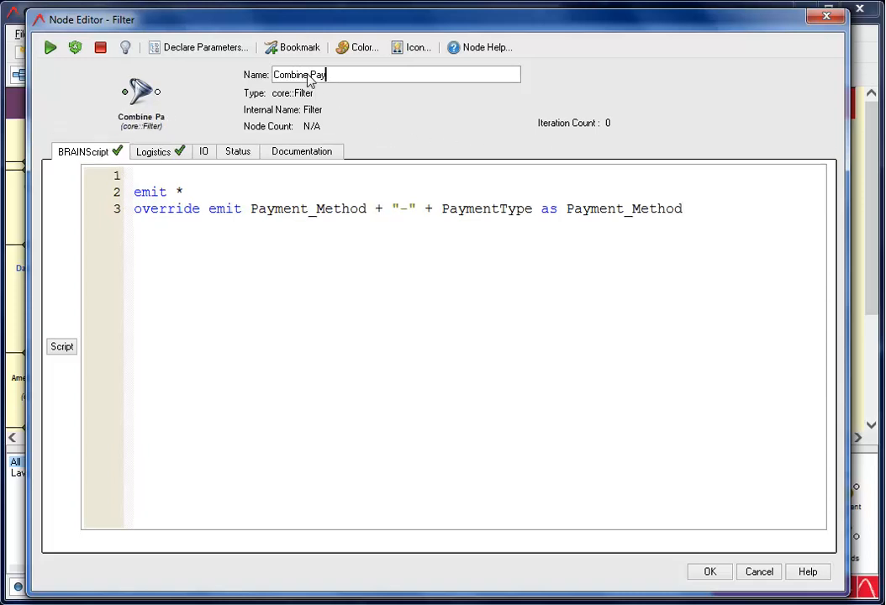
left_click(51, 49)
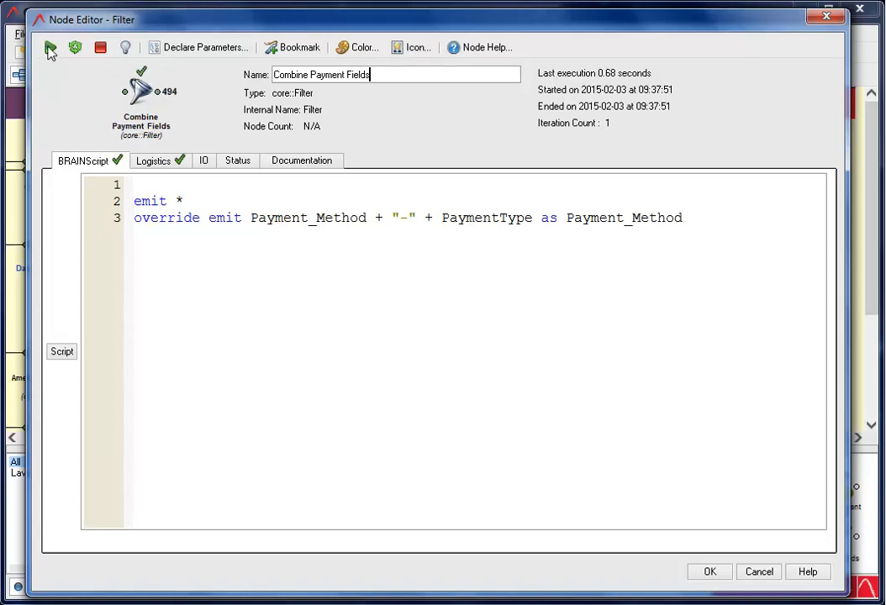
Step: Check the Payment_Method column in the Combine Payment Fields output and apply the node's settings
double_click(159, 92)
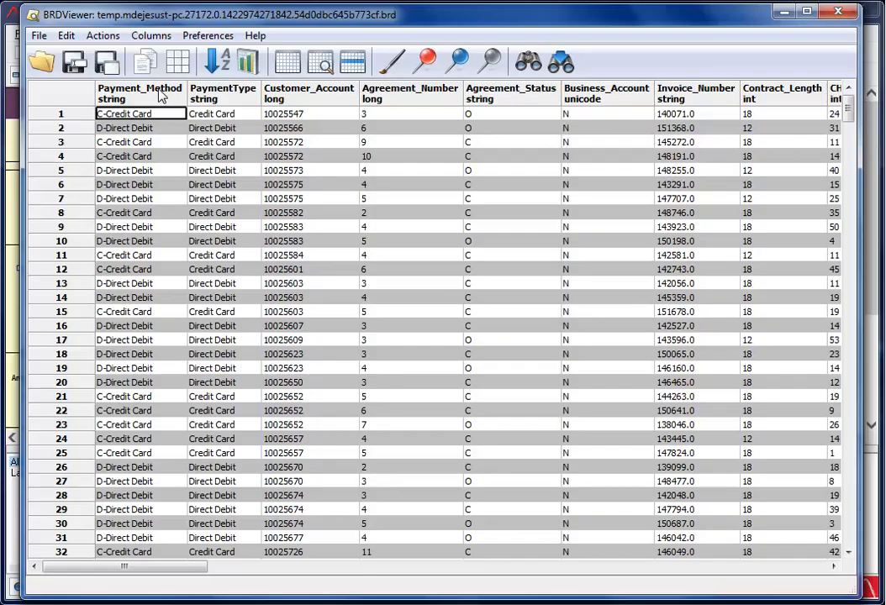
left_click(162, 95)
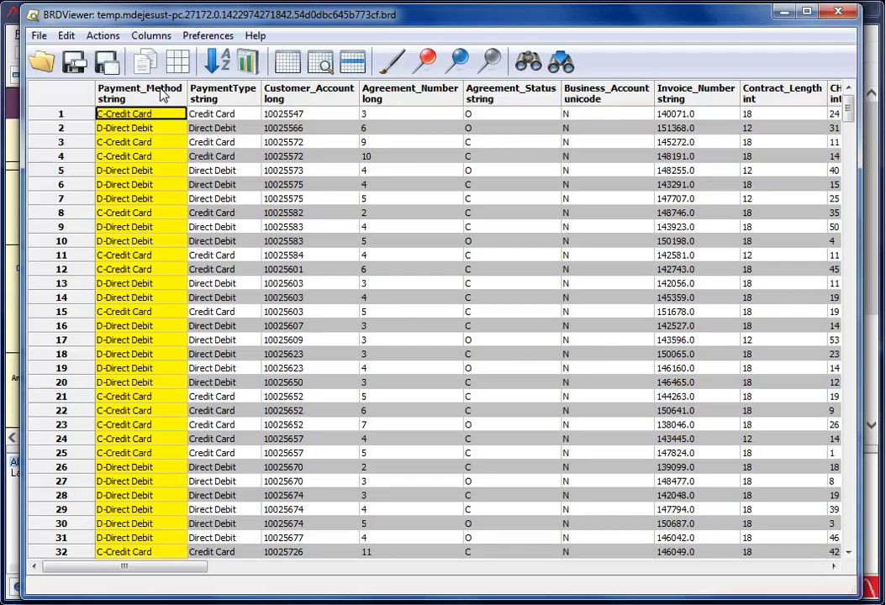
left_click(839, 8)
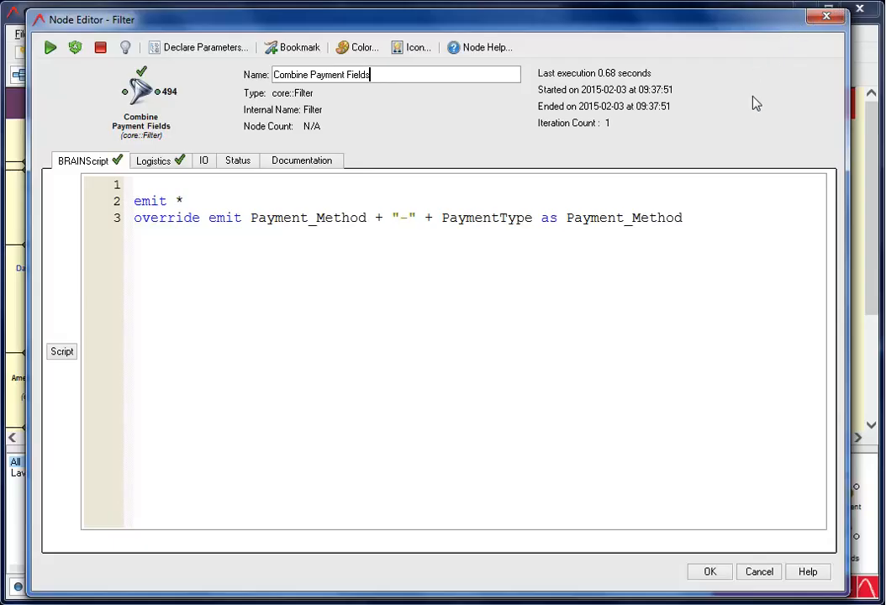
left_click(709, 572)
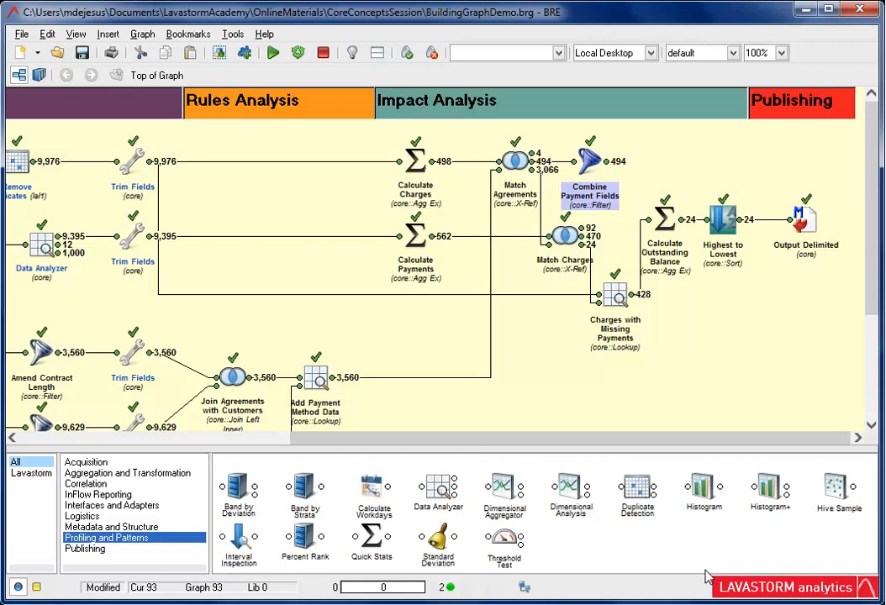
Step: Add a Histogram node after Combine Payment Fields with Payment_Method as its input field
double_click(704, 494)
double_click(657, 161)
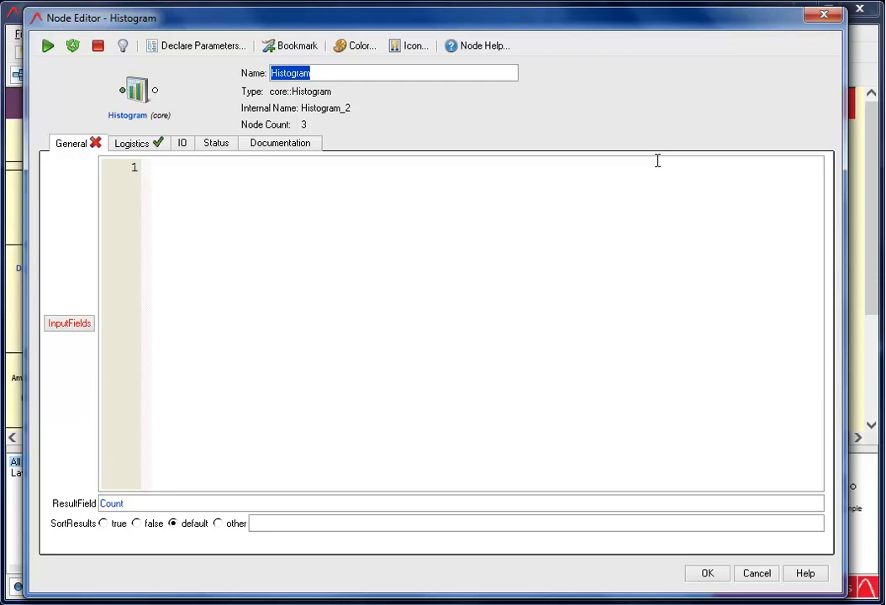
right_click(176, 167)
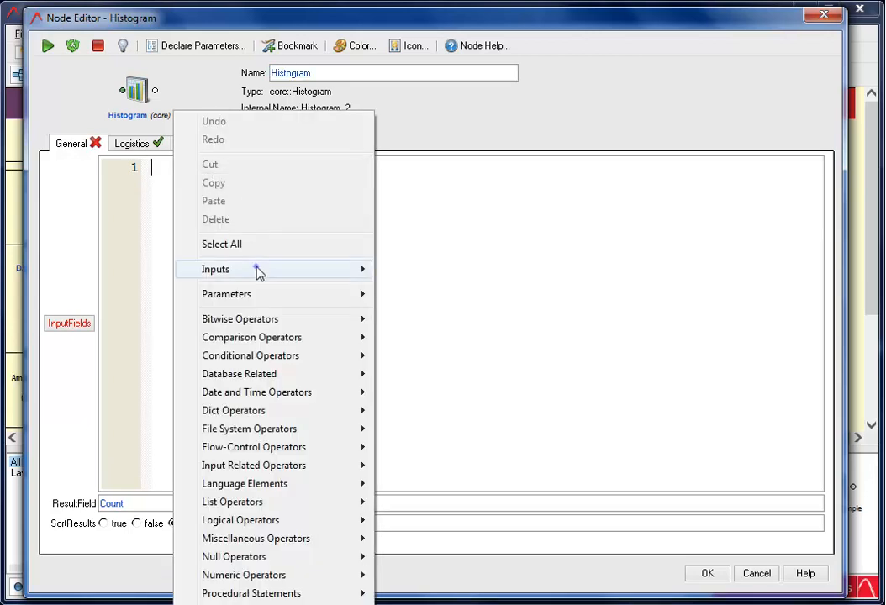
mouse_move(258, 271)
left_click(475, 555)
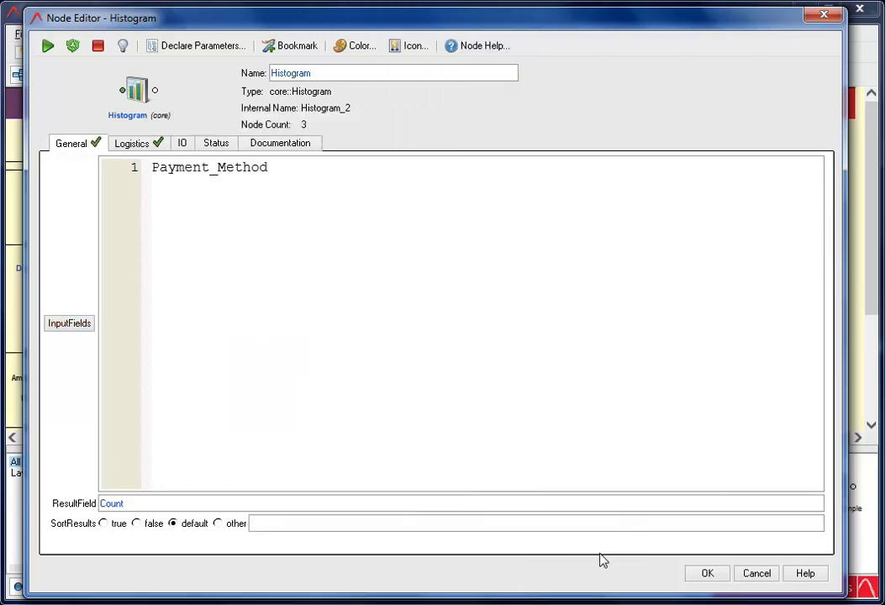
left_click(716, 577)
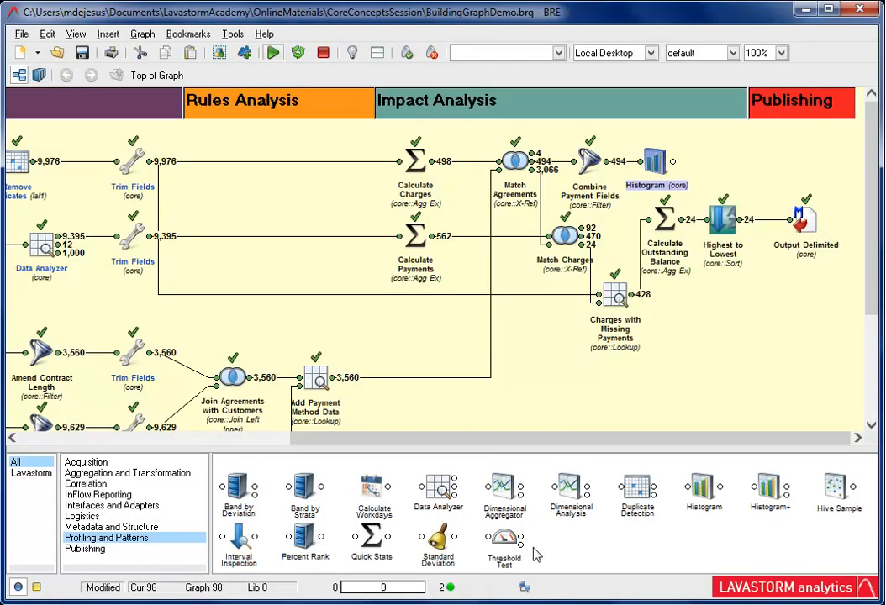
Step: Run the Histogram node and view its output data
left_click(273, 54)
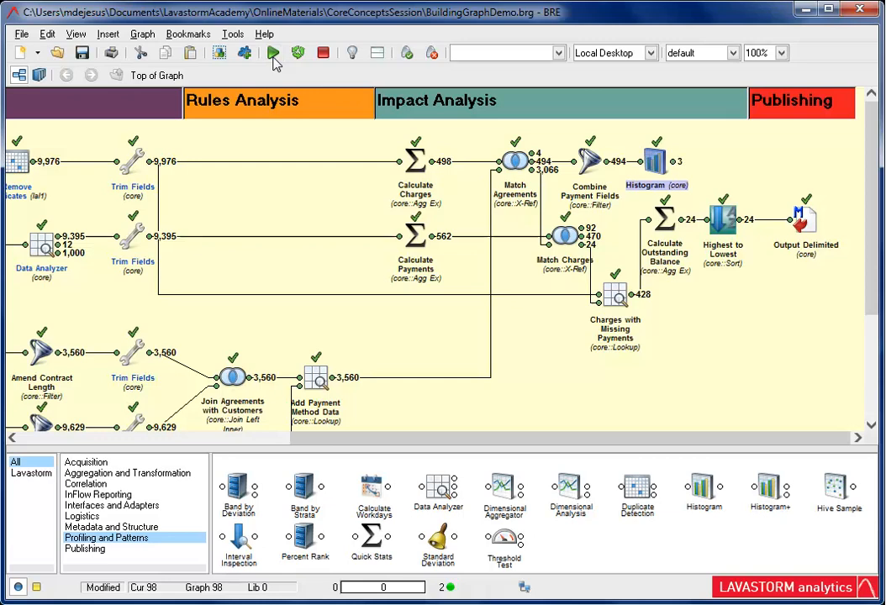
double_click(673, 162)
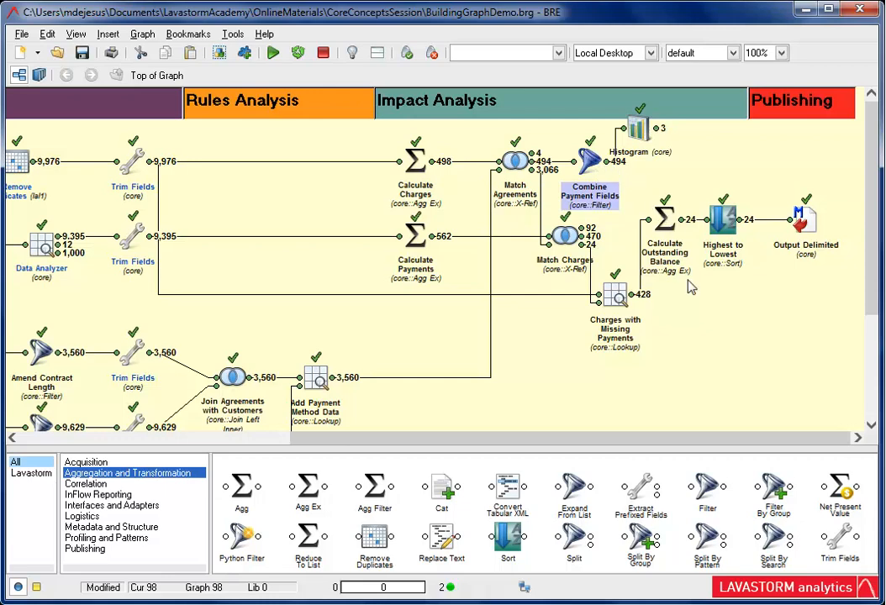
Step: Add a Filter node after Combine Payment Fields, scripting outputs 1 to 3 to emit all fields where 'Payment_Method' equals "D-Direct Debit", "C-Credit Card" and "B-BACS" respectively
double_click(707, 487)
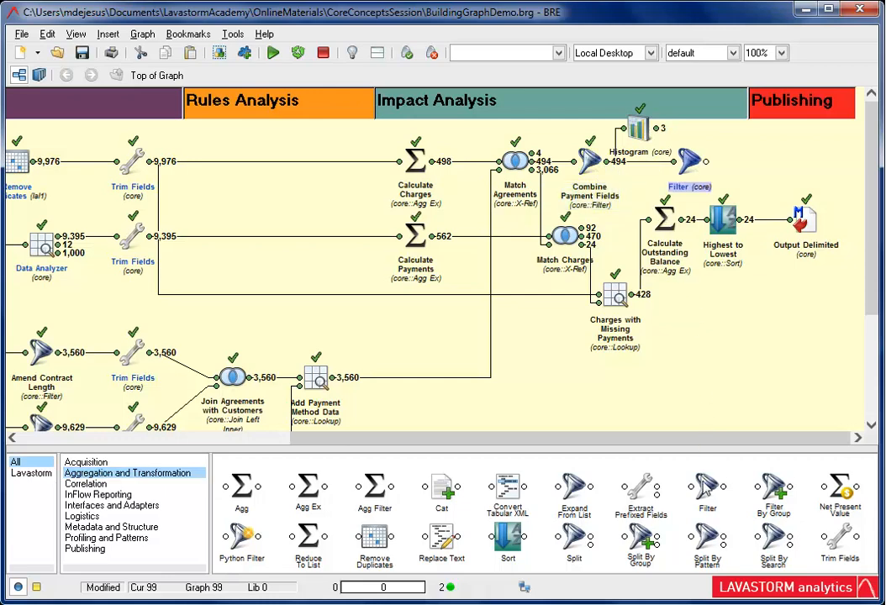
double_click(689, 160)
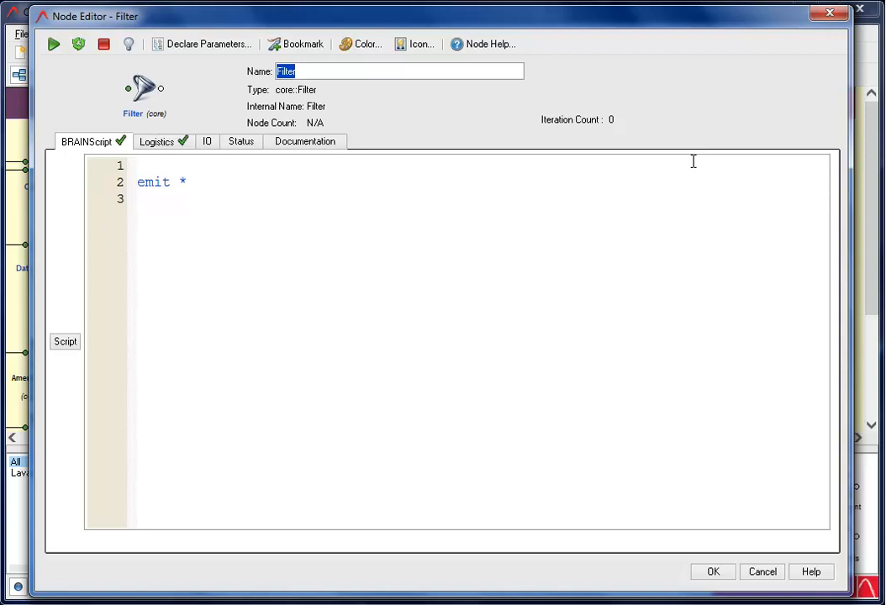
left_click(174, 165)
type("out")
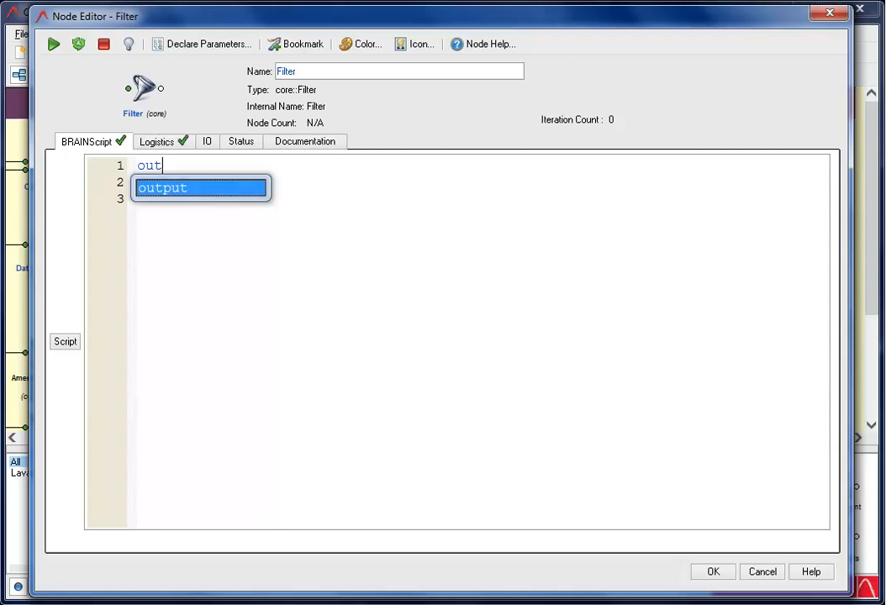
key("Return")
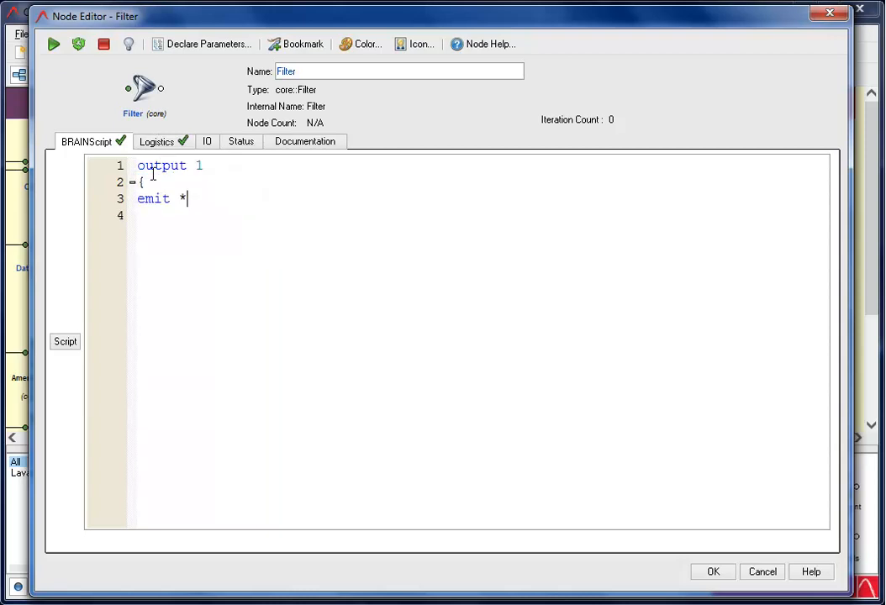
left_click(139, 215)
type("where 'Payment_Method' == \"D-Direct Debit")
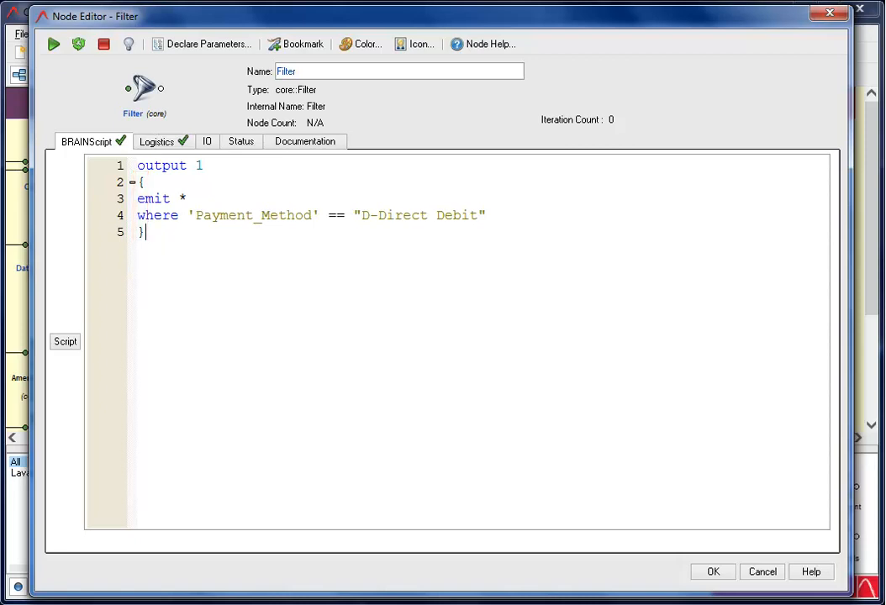
type("output 2 { emit * where 'Payment_Method' == \"C-Credit Card\" }")
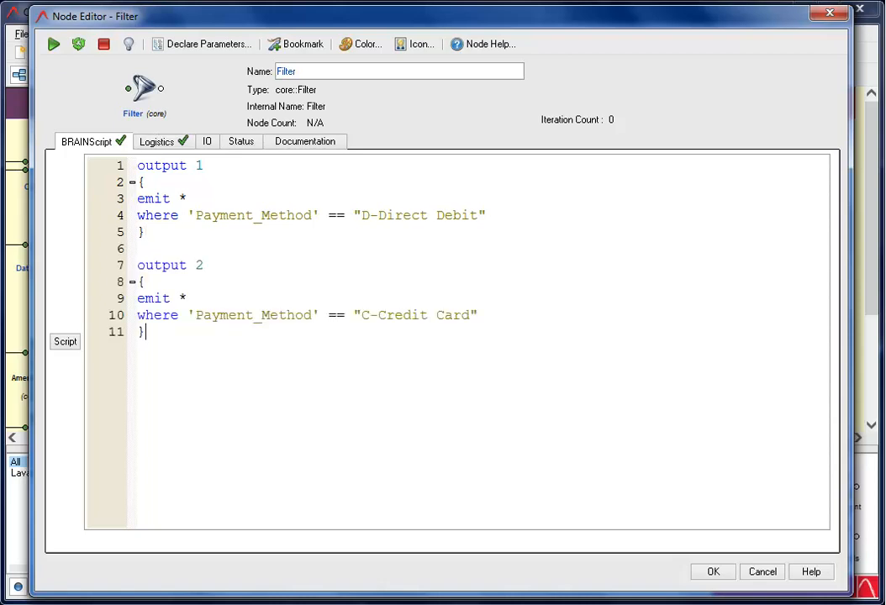
type("output 3 { emit * where 'Payment_Method' == \"B-BACS\" }")
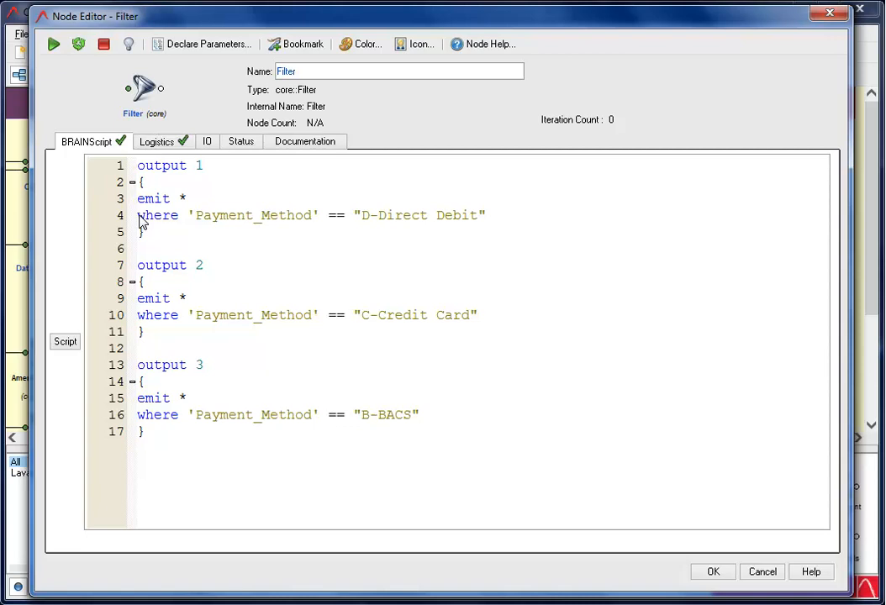
Step: Add two more outputs, out2 and out3, to the new filter node
left_click(207, 144)
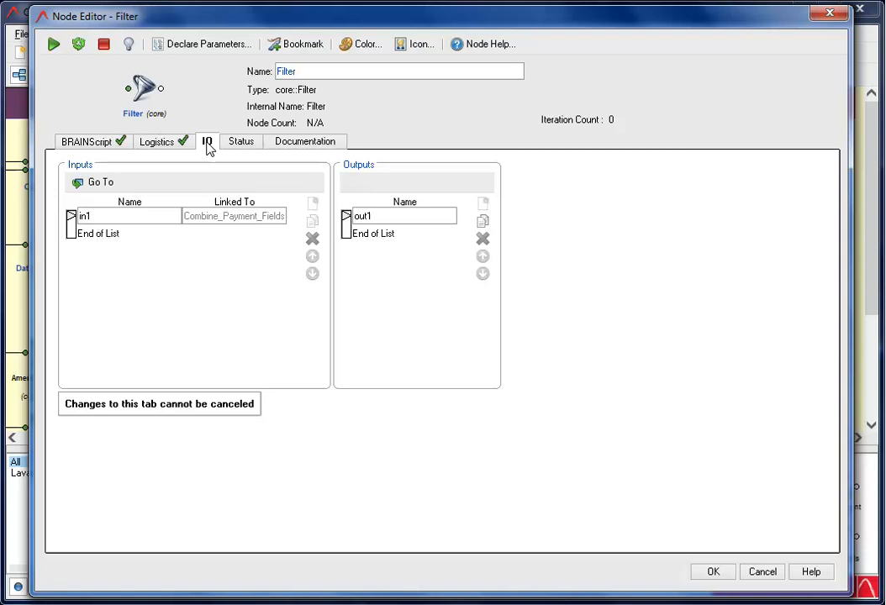
left_click(482, 221)
left_click(482, 221)
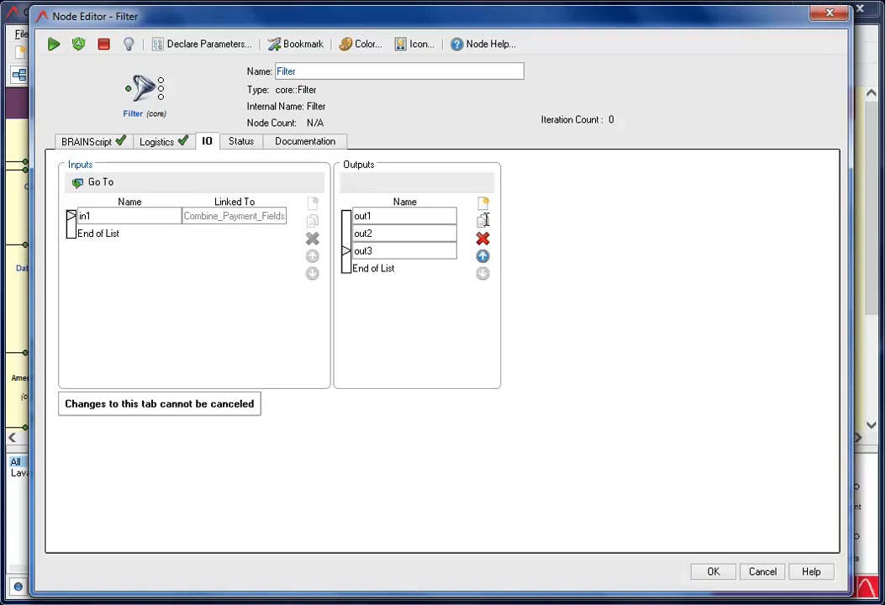
Step: Rename the filter node's three outputs, in order, as D-Direct Debit, C-Credit Card and B-BACS
left_click(380, 216)
type("D-Direct Debit")
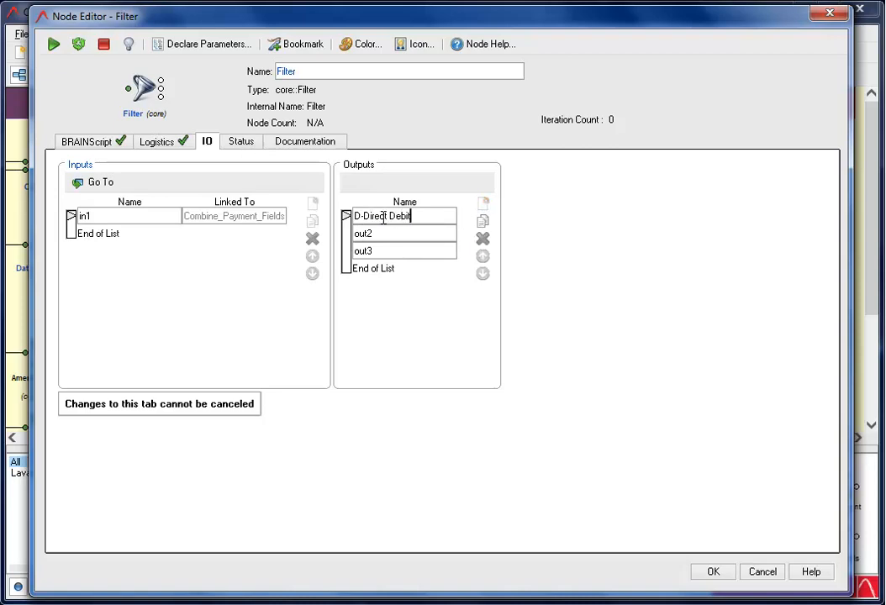
left_click(396, 234)
type("C-Credit Card")
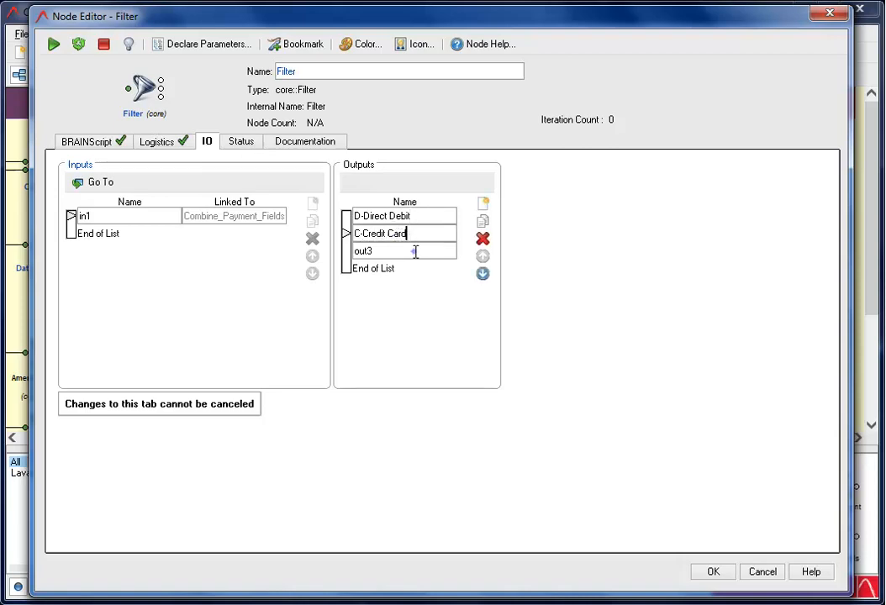
left_click(415, 251)
type("B-BACS")
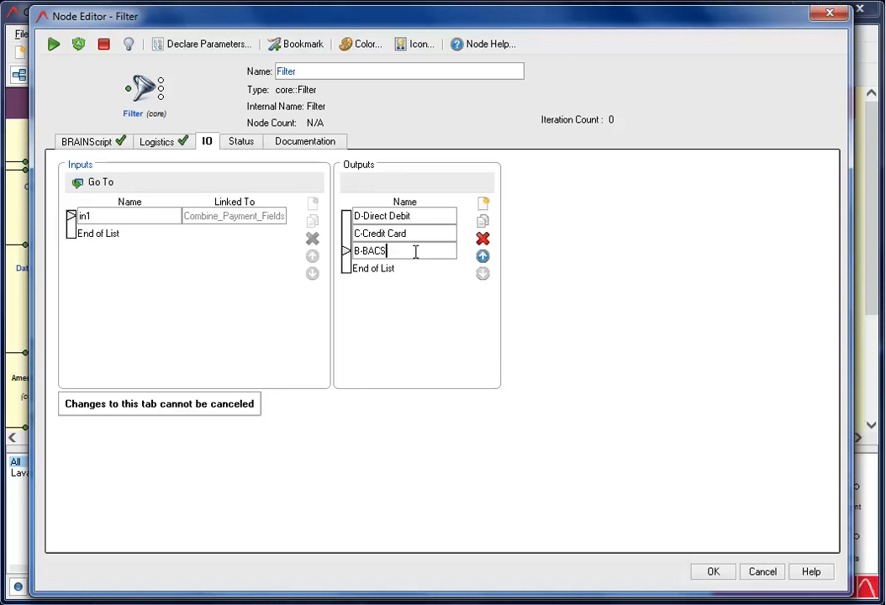
Step: Rename the three-output filter node as Split by Payment Method and run it
double_click(320, 72)
type("Spli")
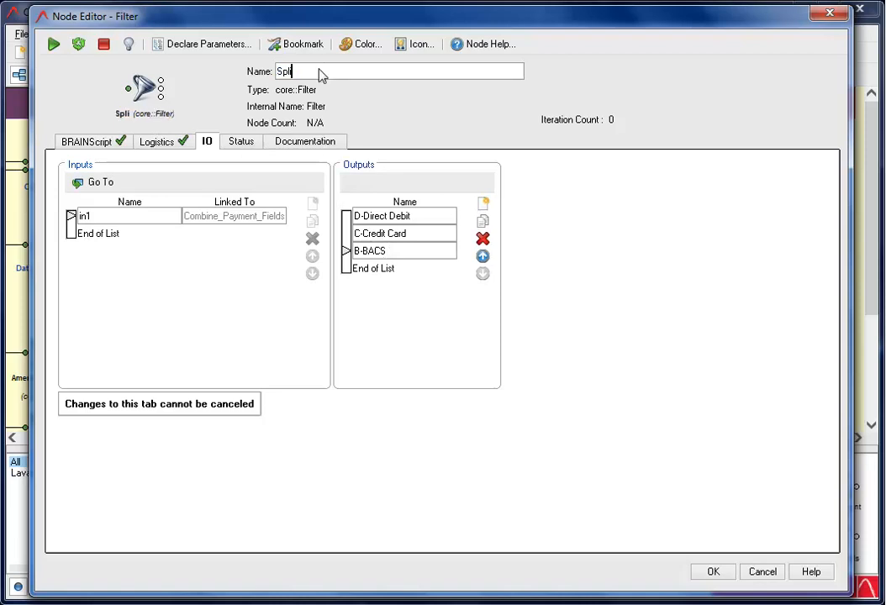
type("t by Payment Method")
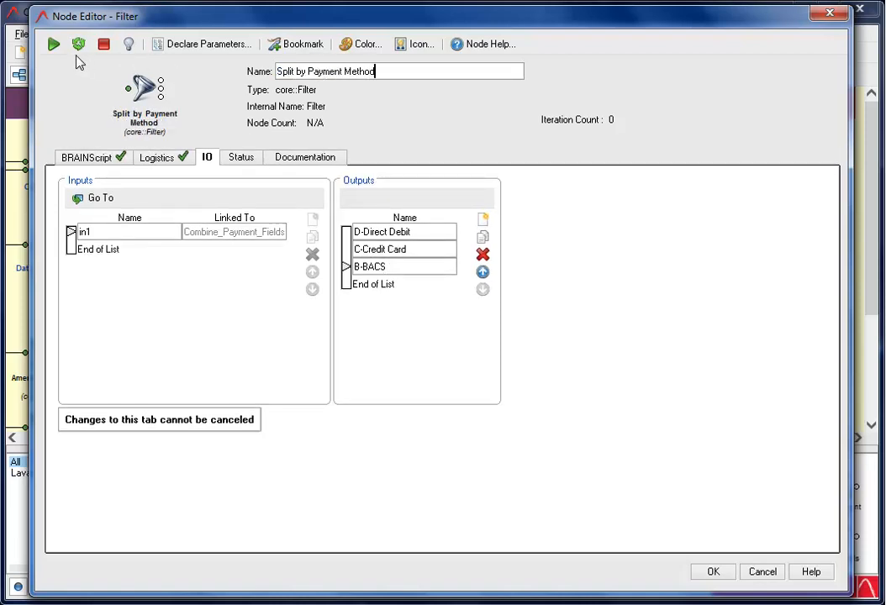
left_click(53, 44)
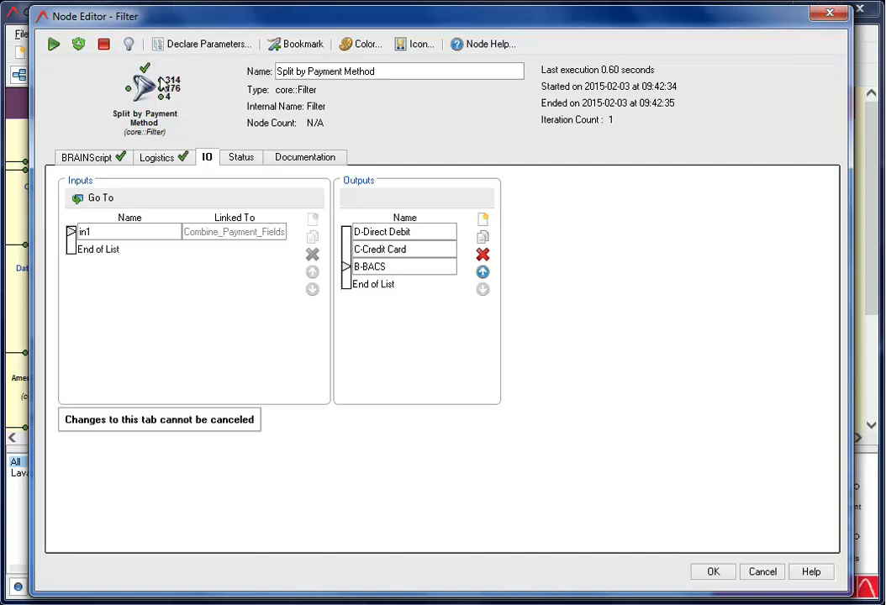
Step: View the records in the D-Direct Debit output of Split by Payment Method
mouse_move(162, 85)
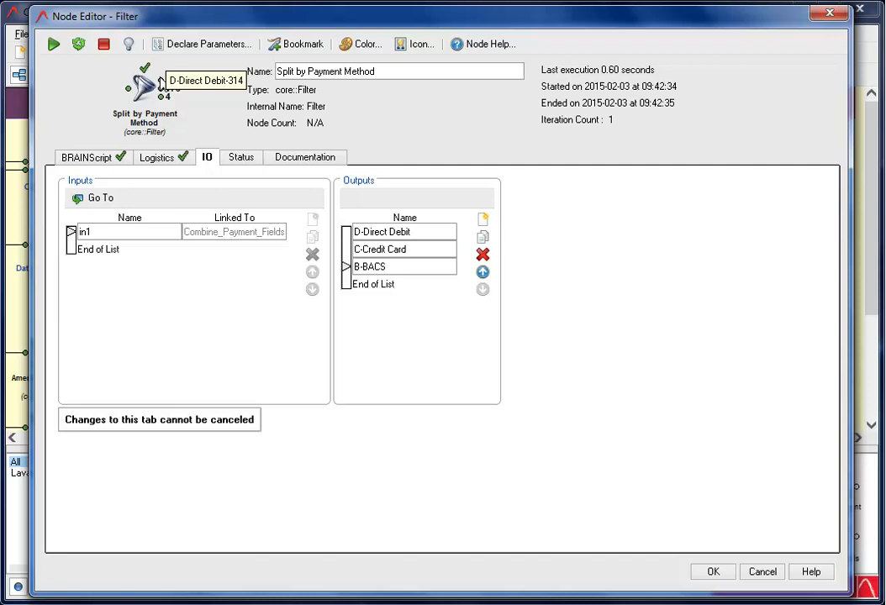
double_click(161, 84)
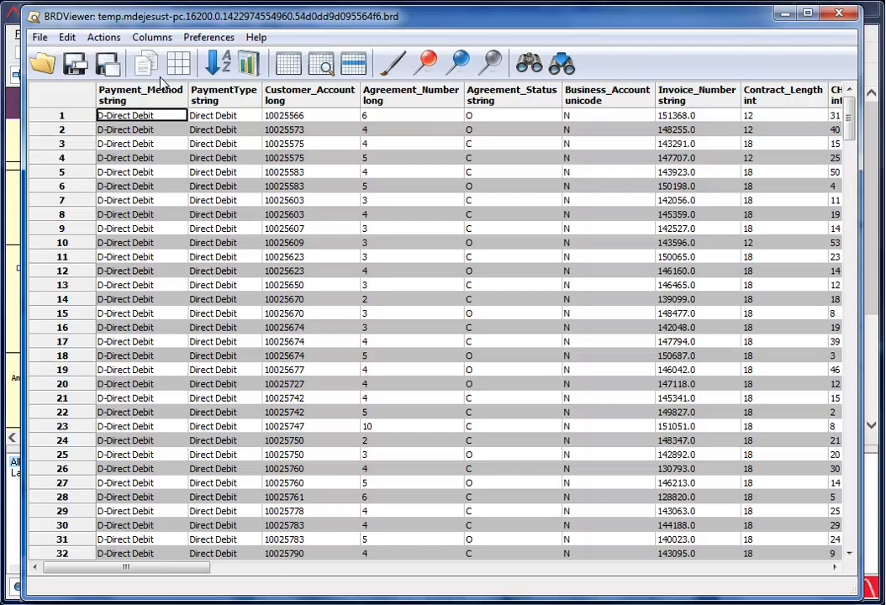
Step: Add an Output Excel node in the Publishing section and connect all three outputs of Split by Payment Method to it
left_click(841, 14)
left_click(713, 573)
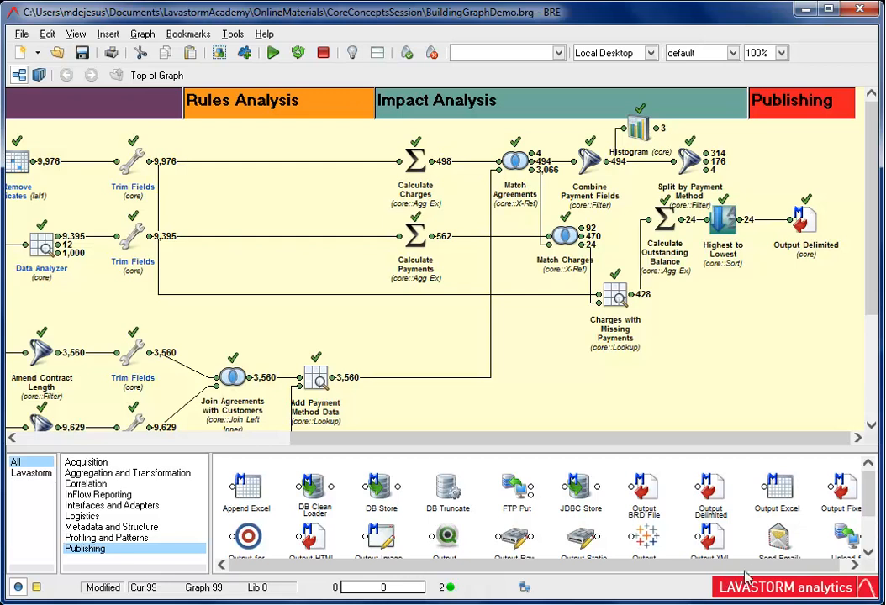
double_click(780, 492)
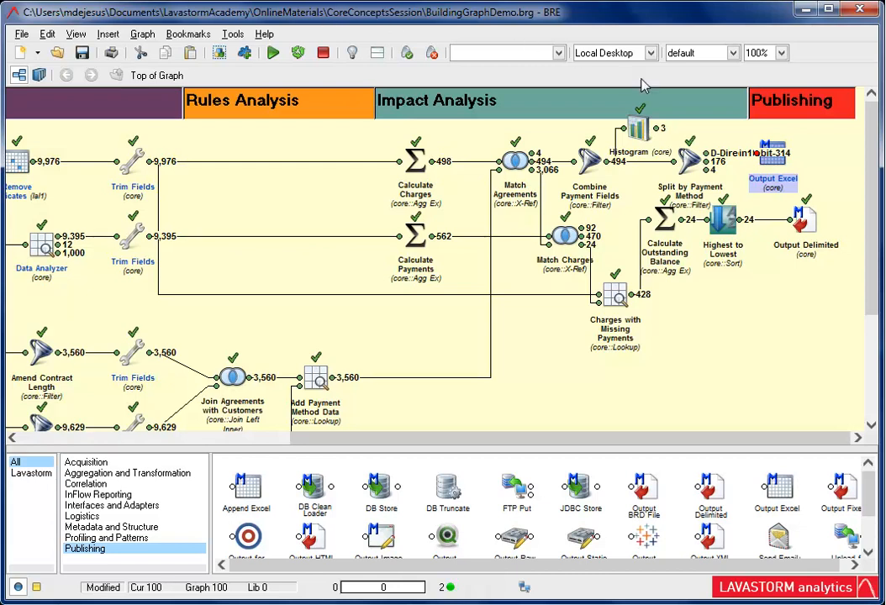
left_click_drag(740, 162, 772, 154)
left_click_drag(706, 169, 772, 161)
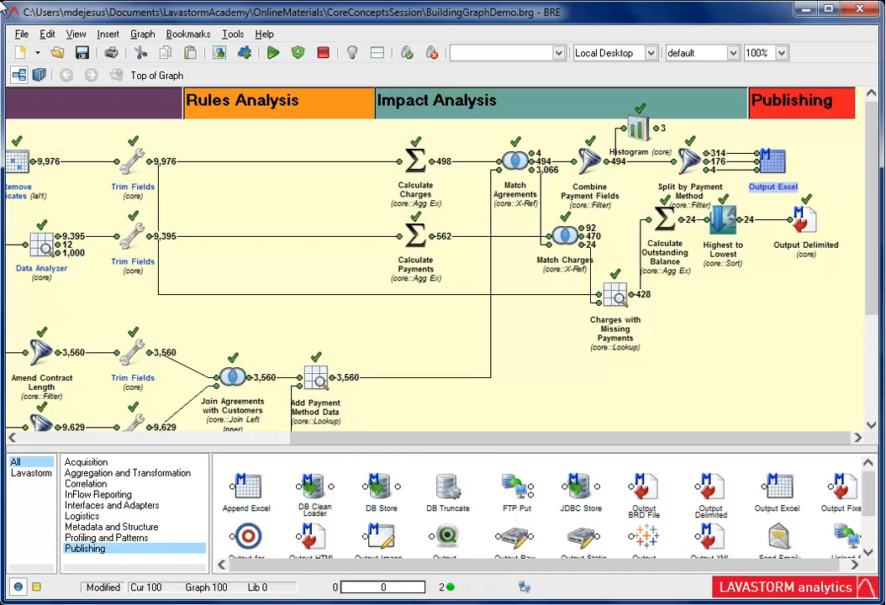
Step: Set the Output Excel node's output file to ContractNoCharges.xlsx in the BuildingGraphData folder
double_click(770, 162)
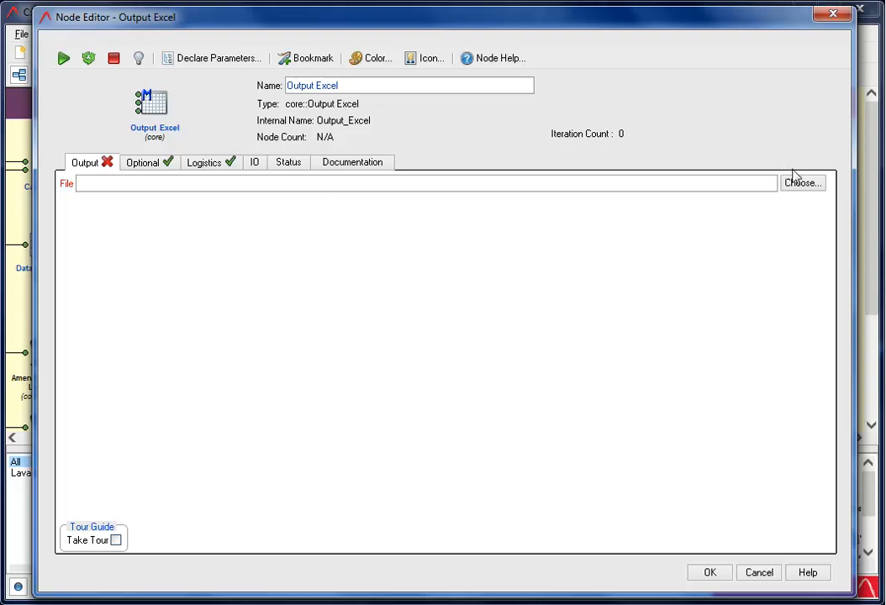
left_click(800, 183)
type("Contract")
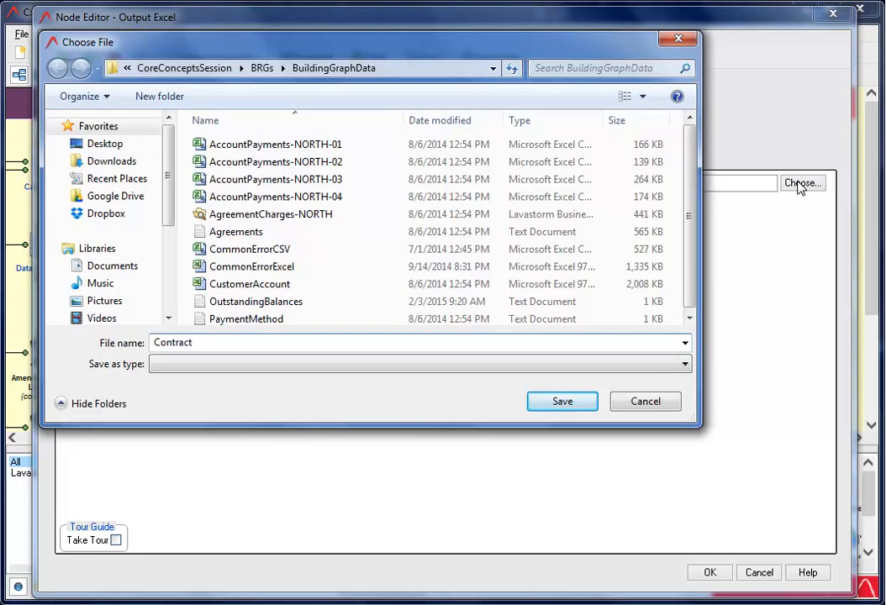
type("NoCharges.xlsx")
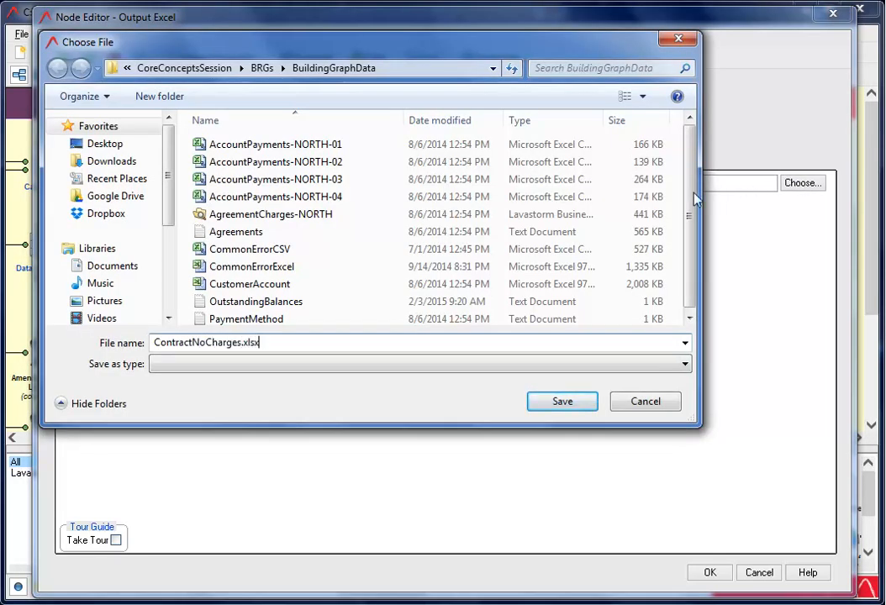
left_click(561, 401)
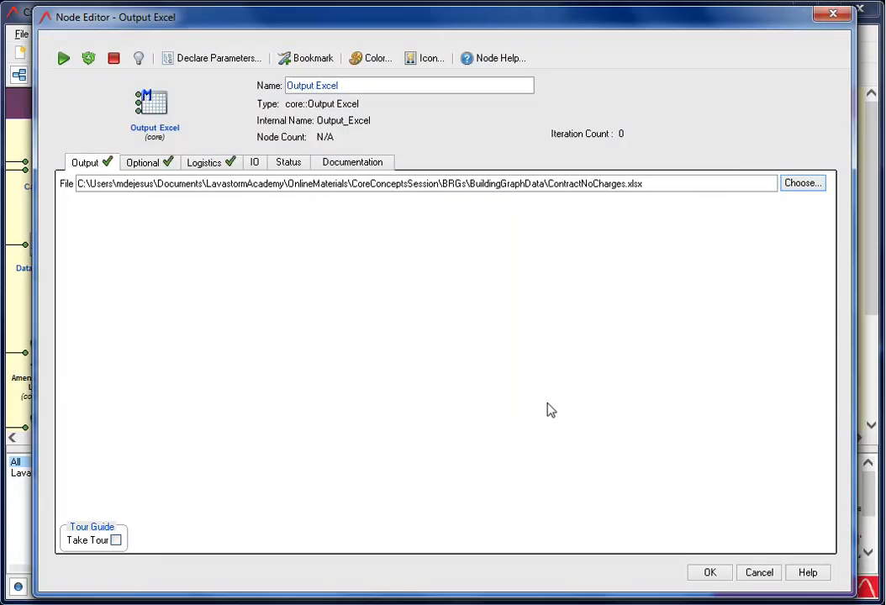
Step: Rename the Output Excel node's first input, in1, as D-Direct Debit and accept the node settings
left_click(255, 164)
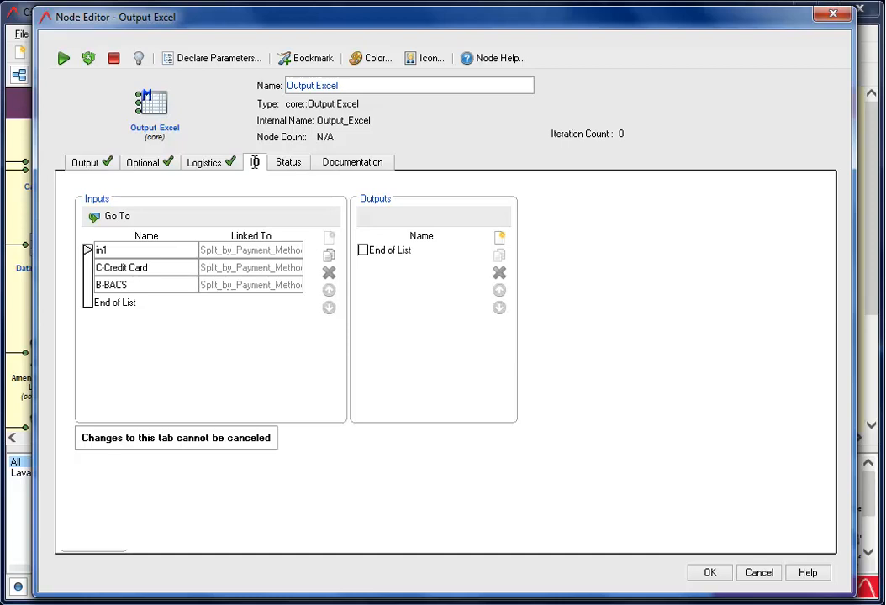
double_click(119, 250)
type("D-Direct Debit")
left_click(717, 574)
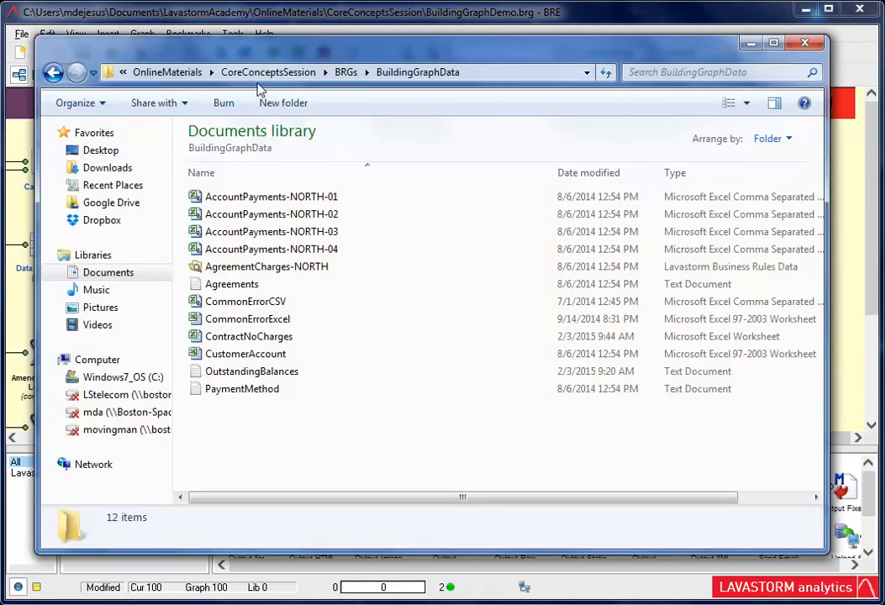
Step: Open the ContractNoCharges workbook in Excel and examine its D-Direct Debit, C-Credit Card and B-BACS sheets
double_click(247, 340)
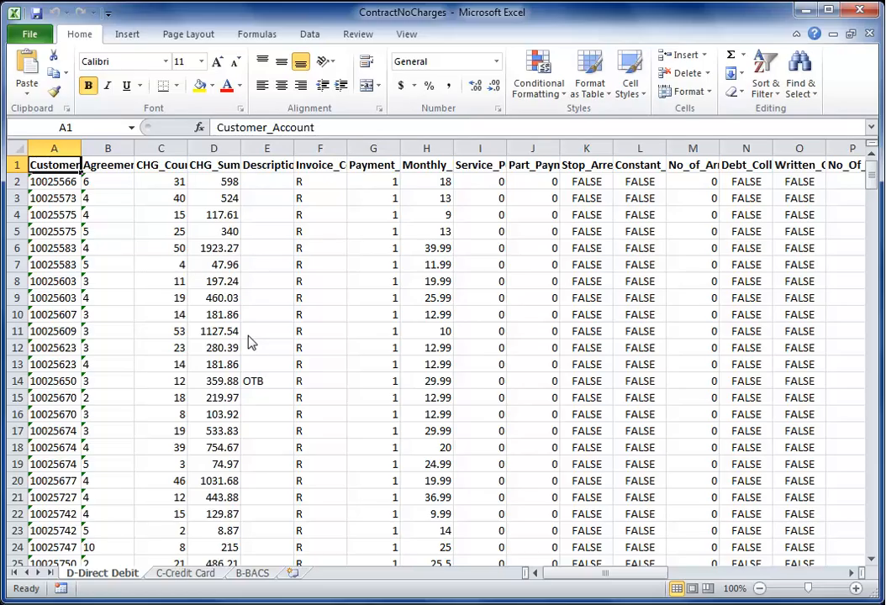
left_click(185, 574)
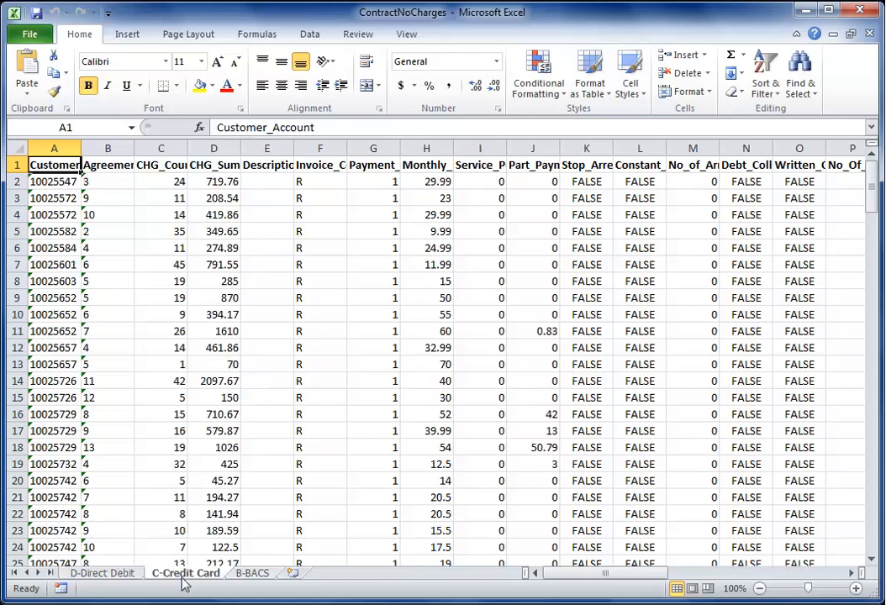
left_click(250, 574)
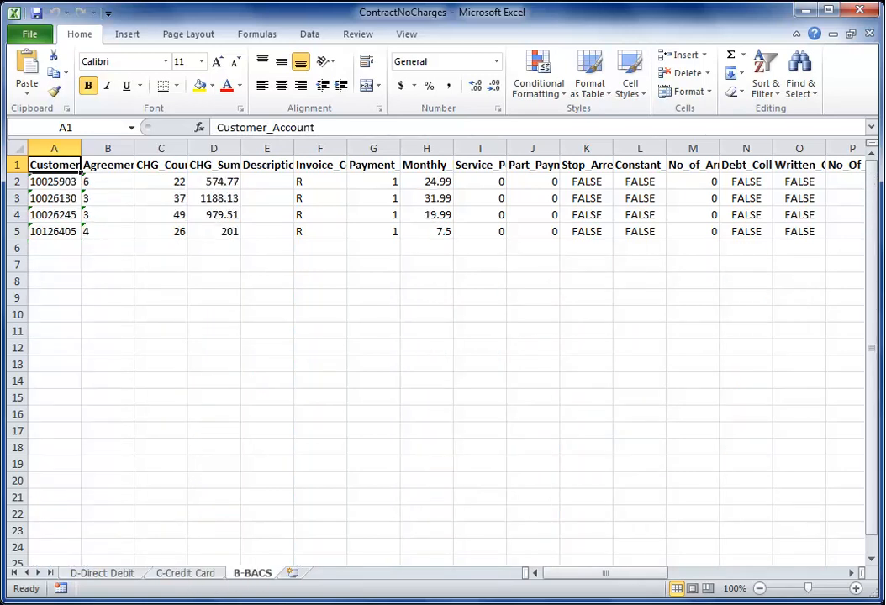